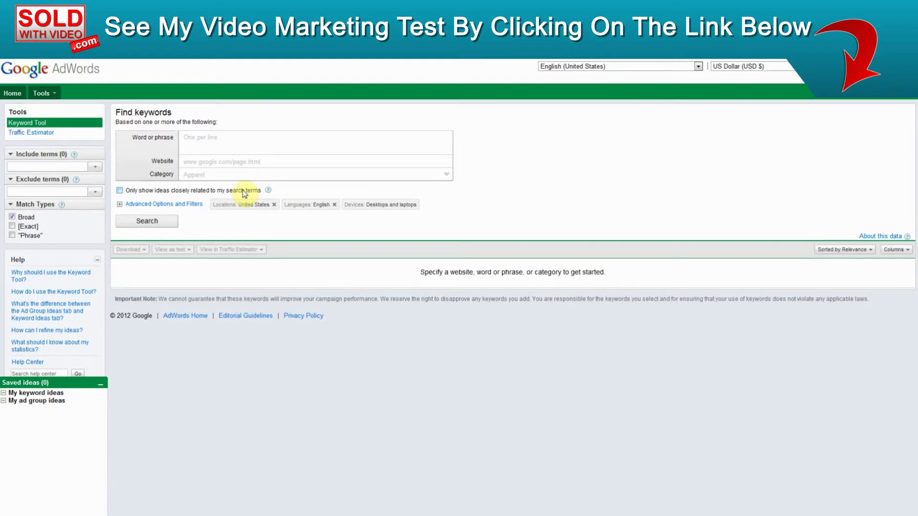
# - Search 'sell homes for cash' with Exact match on and Broad match off
pyautogui.write('sell homes for cash')
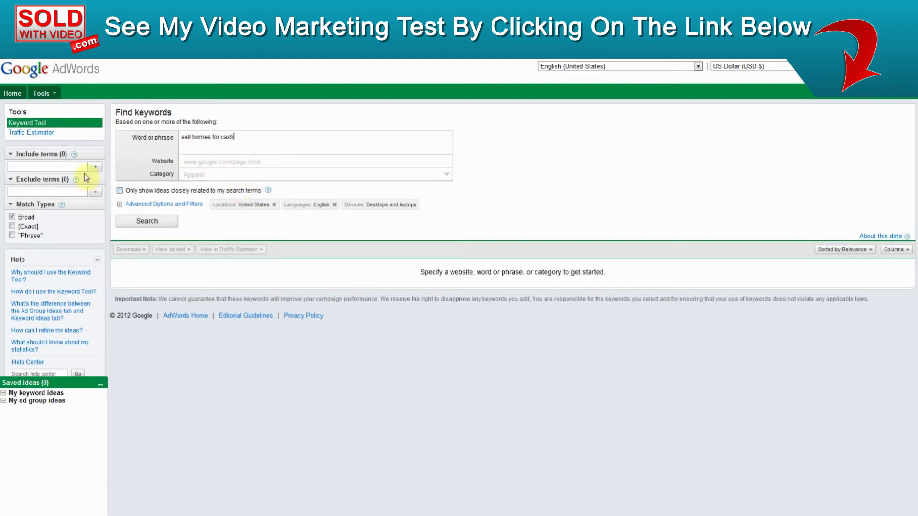
pyautogui.click(12, 227)
pyautogui.click(13, 217)
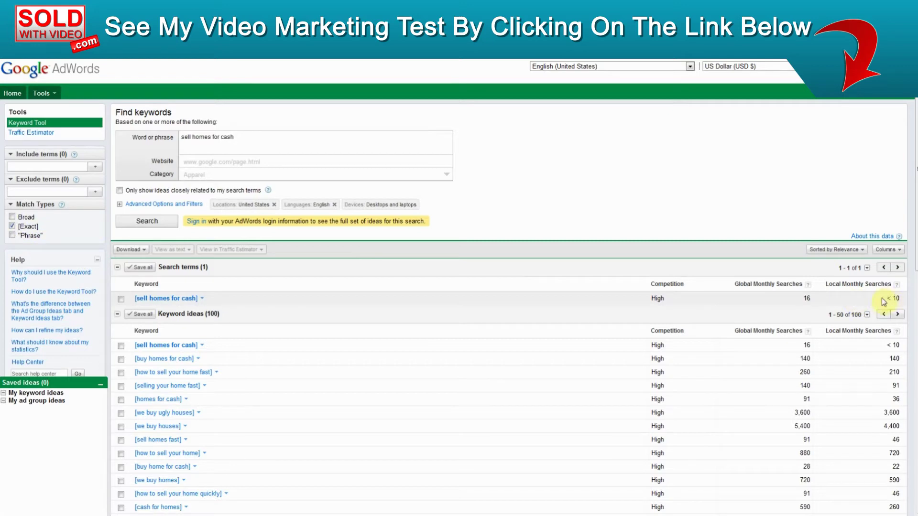
pyautogui.scroll(-1, 880, 302)
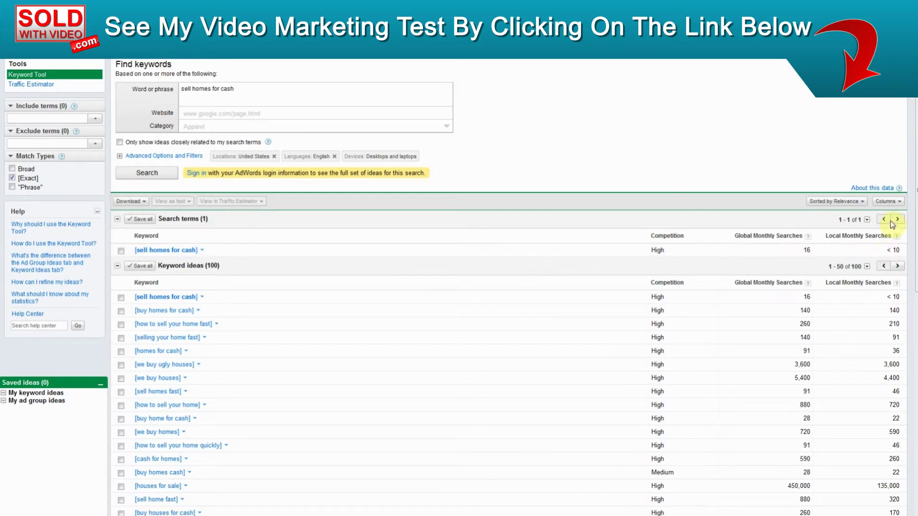
pyautogui.scroll(1, 793, 287)
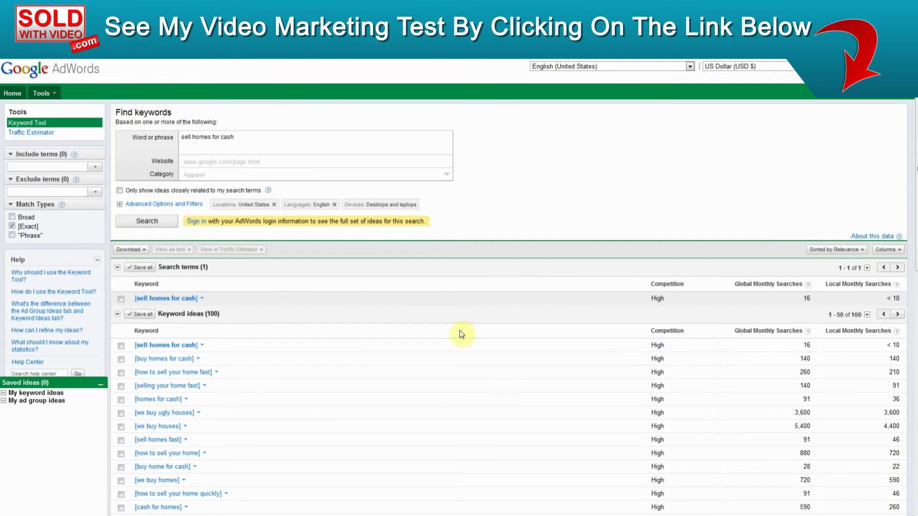
pyautogui.scroll(-1, 773, 321)
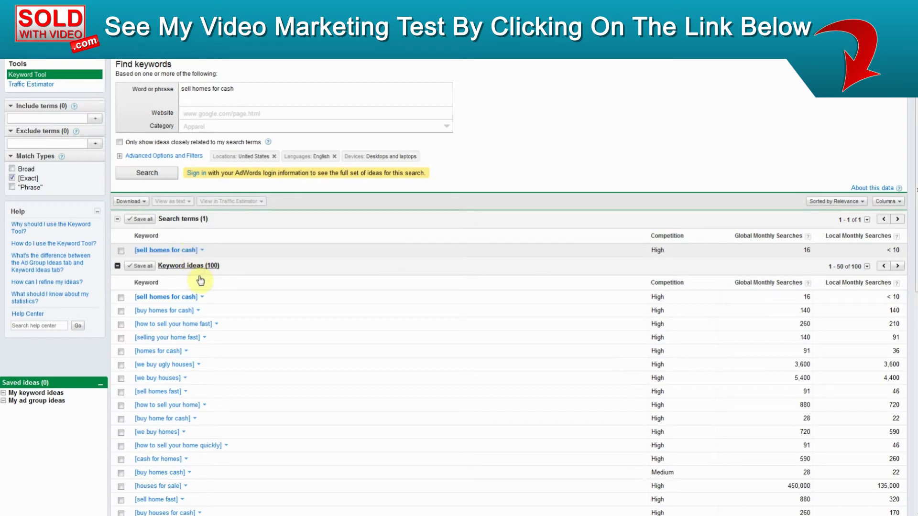
pyautogui.scroll(-1, 204, 306)
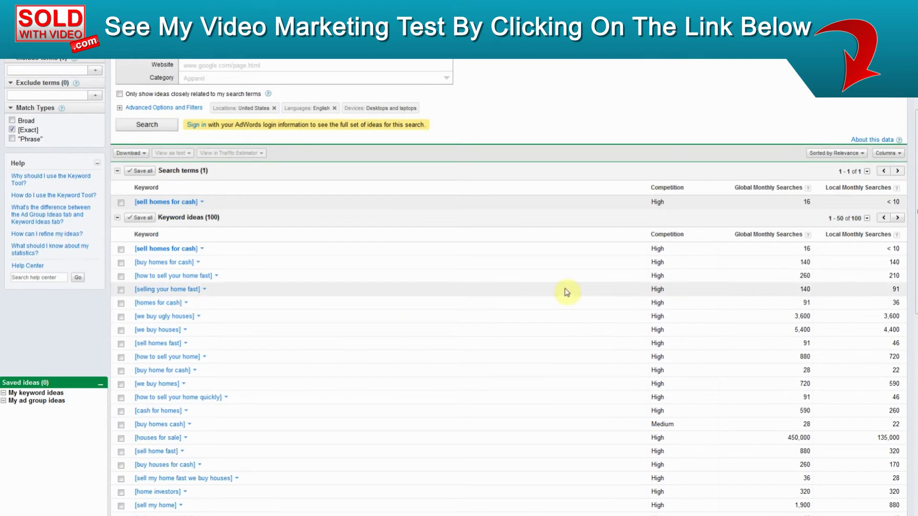
pyautogui.scroll(-8, 678, 382)
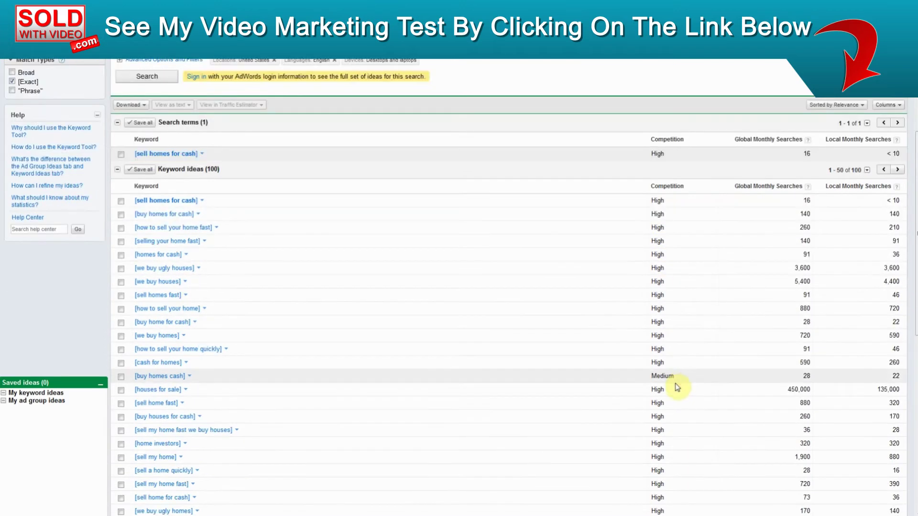
pyautogui.scroll(-1, 678, 387)
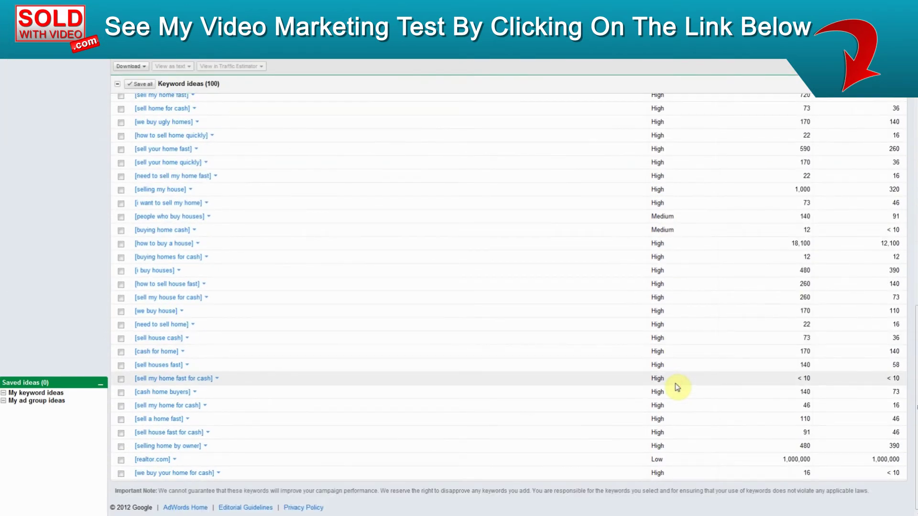
pyautogui.scroll(10, 677, 385)
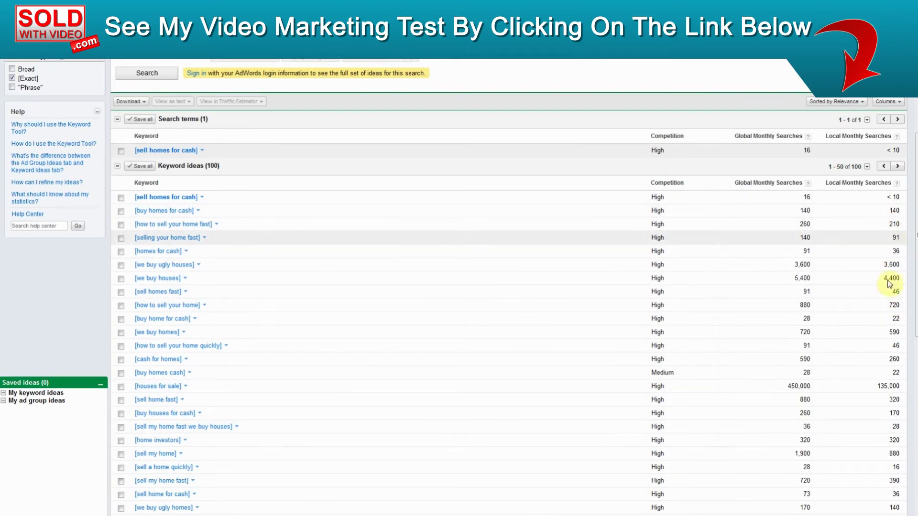
pyautogui.scroll(1, 463, 240)
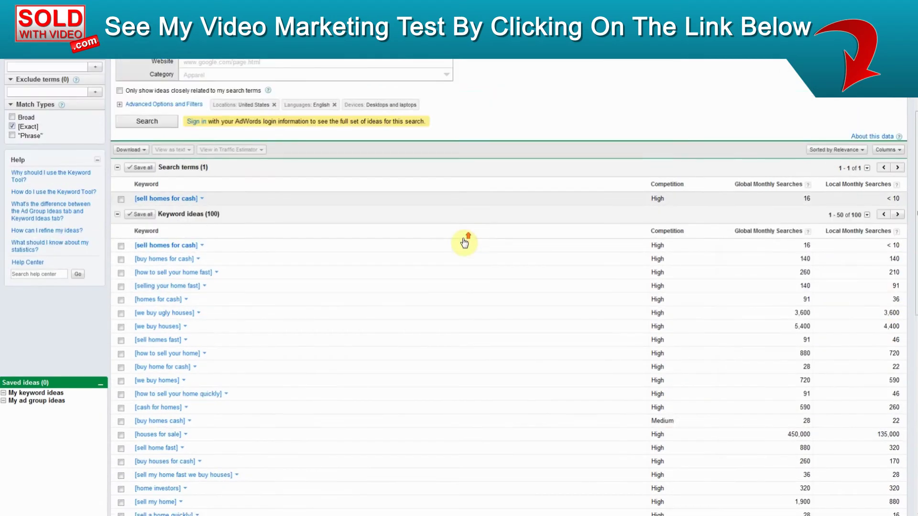
pyautogui.scroll(2, 463, 242)
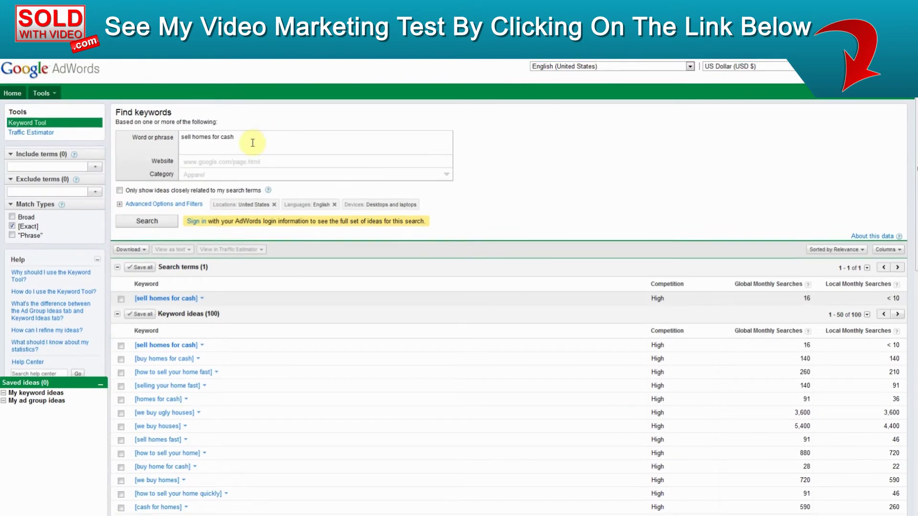
# - Replace the phrase with 'homes for cash in austin', search, and browse the 94 ideas
pyautogui.click(141, 138)
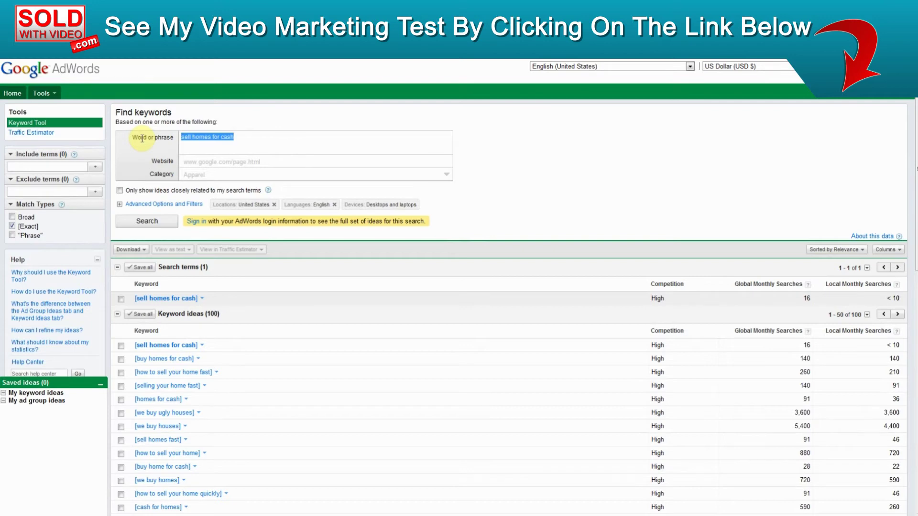
pyautogui.write('homes for cash in austin')
pyautogui.click(149, 222)
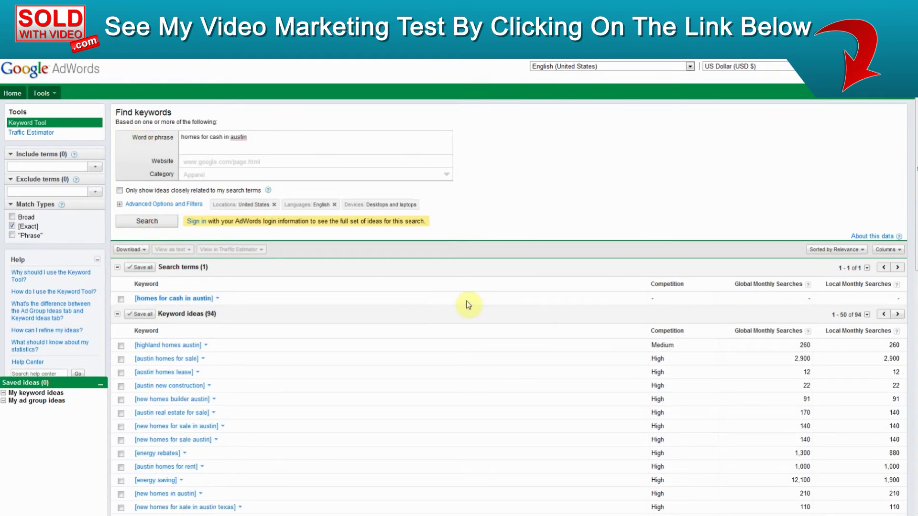
pyautogui.scroll(-1, 469, 305)
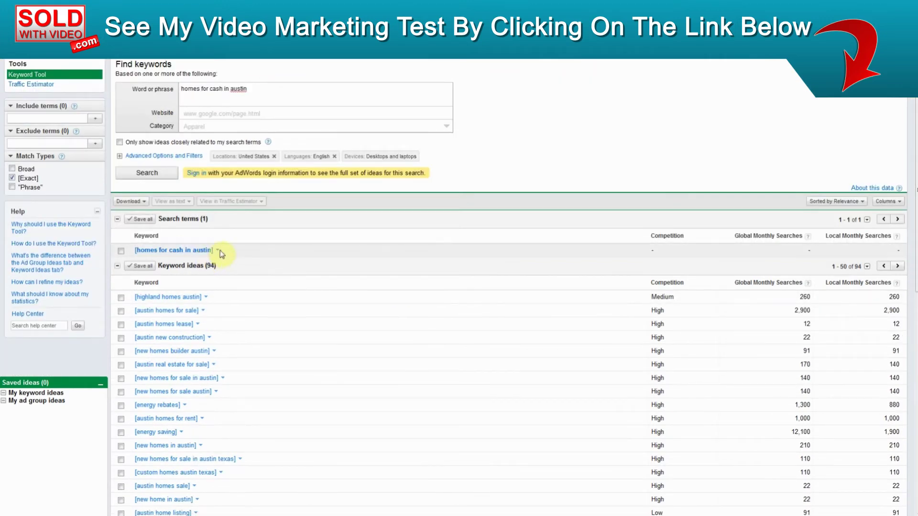
pyautogui.click(901, 249)
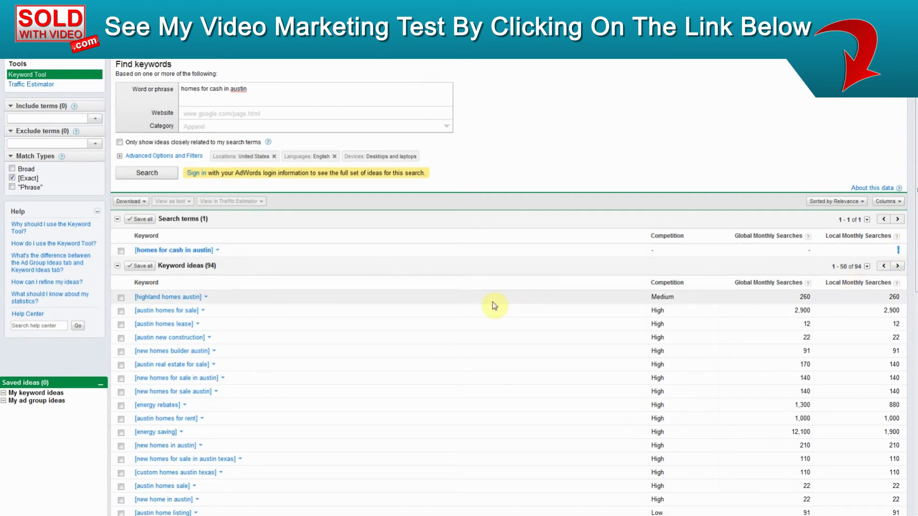
pyautogui.scroll(-2, 478, 303)
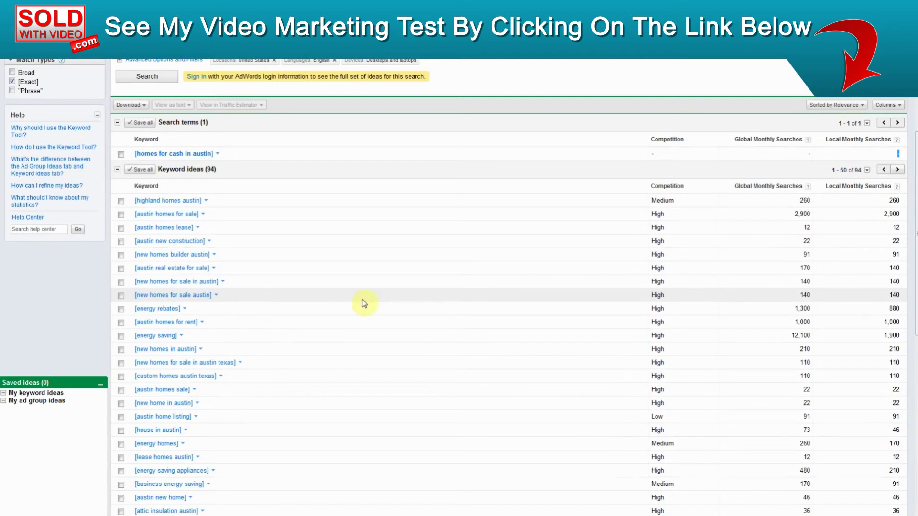
pyautogui.scroll(-3, 561, 344)
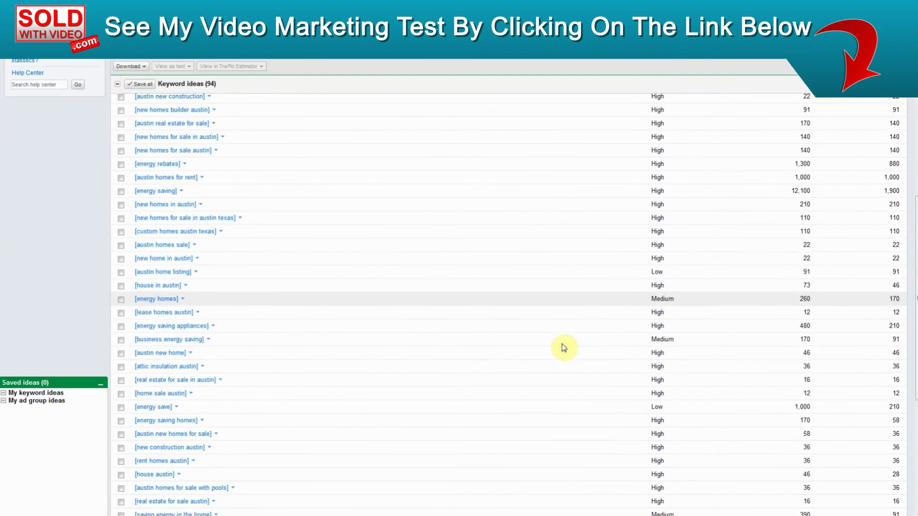
pyautogui.scroll(6, 467, 396)
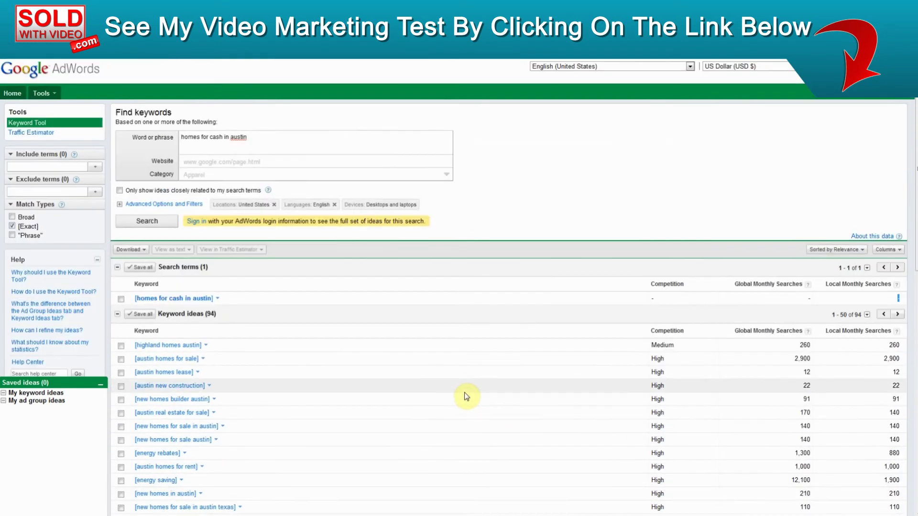
# - Add 'austin' as an include term, cutting the ideas to 41, led by 'highland homes austin'
pyautogui.click(42, 167)
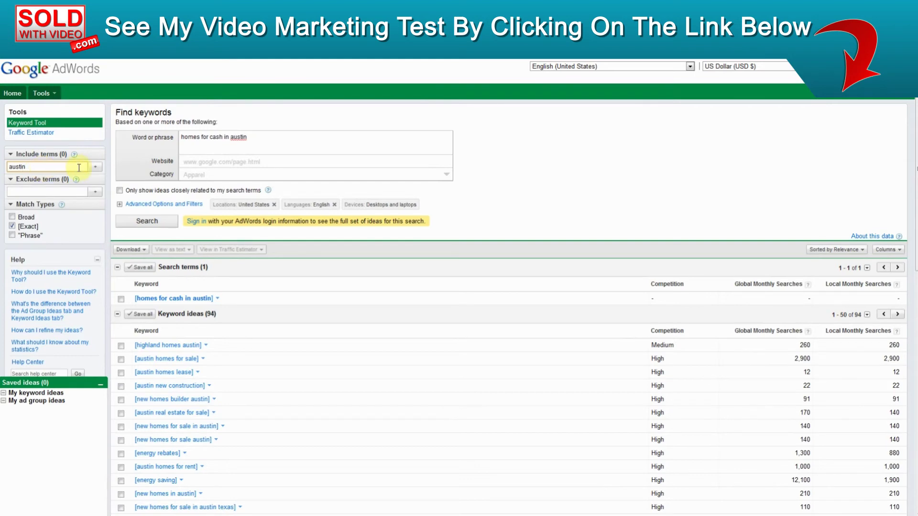
pyautogui.click(95, 167)
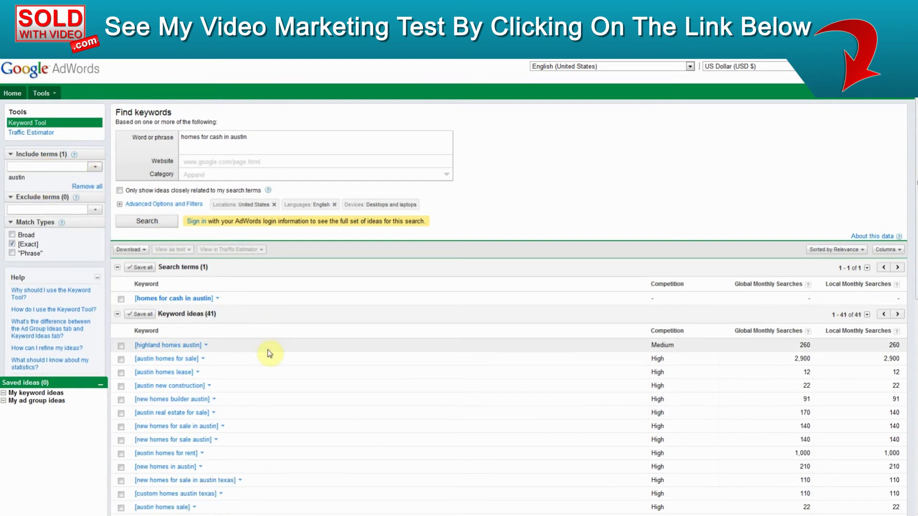
pyautogui.scroll(-3, 271, 353)
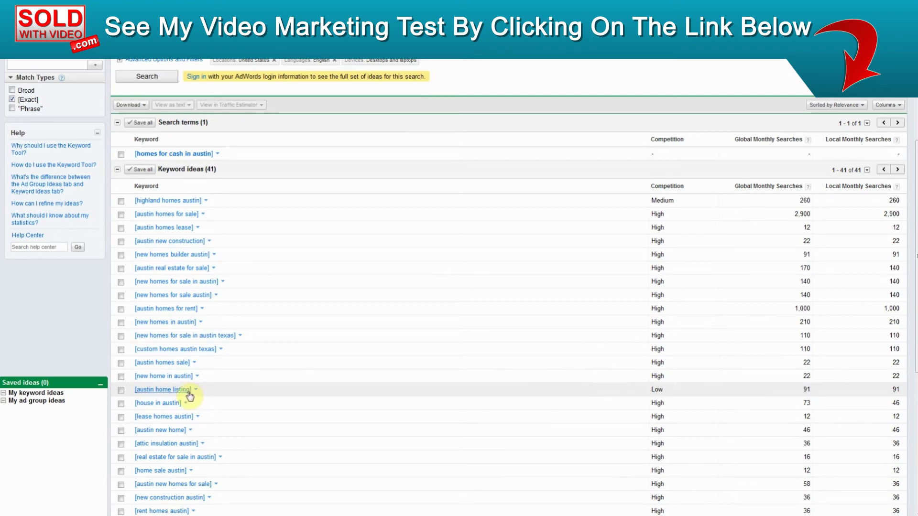
# - Pick the 'sell my house quick' cell A4 in the Excel keyword list
pyautogui.hotkey('alt', 'Tab')
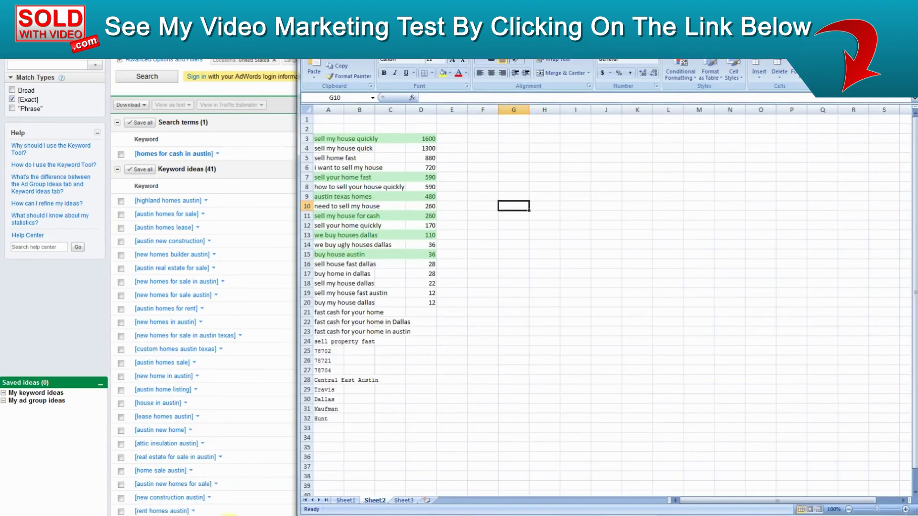
pyautogui.moveTo(374, 139); pyautogui.dragTo(330, 421)
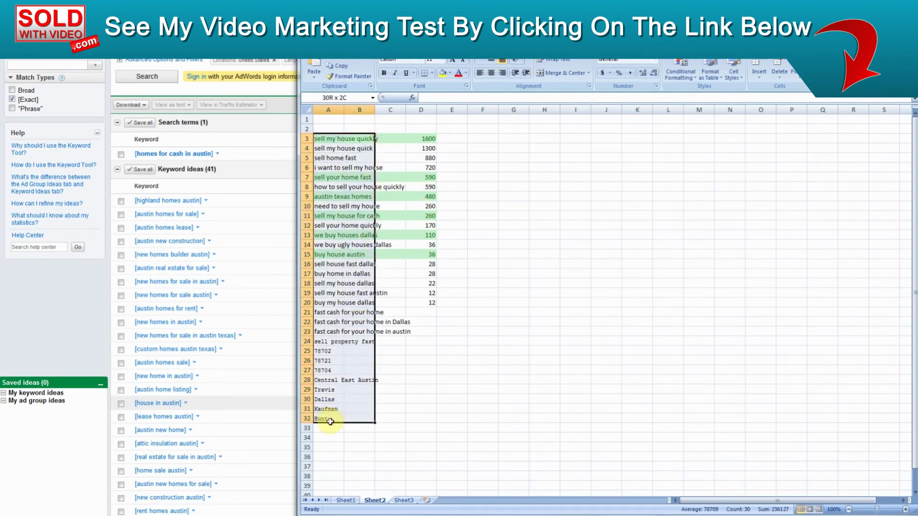
pyautogui.click(466, 379)
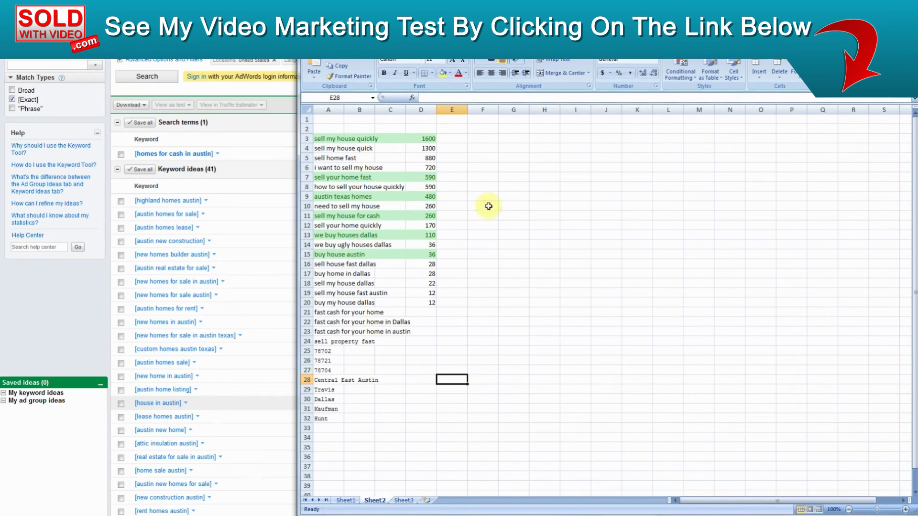
pyautogui.click(330, 150)
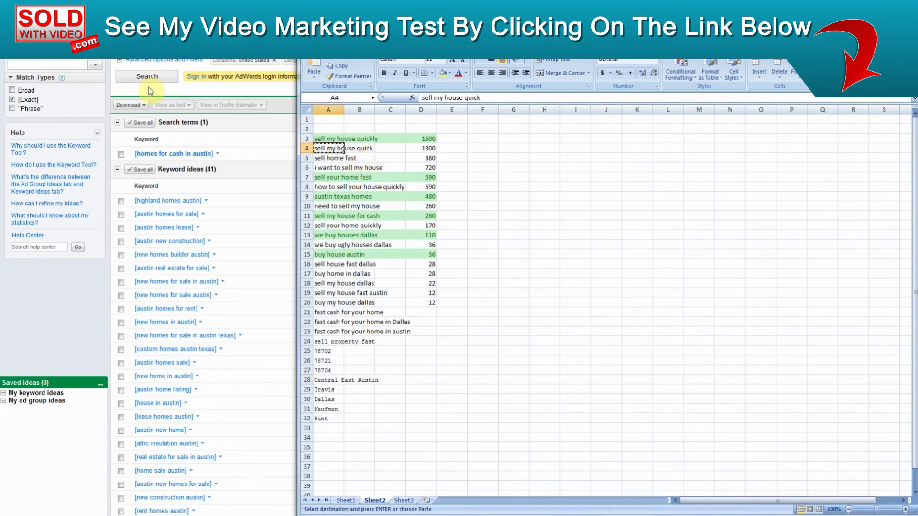
# - Paste 'sell my house quick' over 'homes for cash in austin' and search it
pyautogui.click(168, 90)
pyautogui.scroll(2, 180, 99)
pyautogui.moveTo(261, 94); pyautogui.dragTo(138, 95)
pyautogui.write('sell my house quick')
pyautogui.click(145, 174)
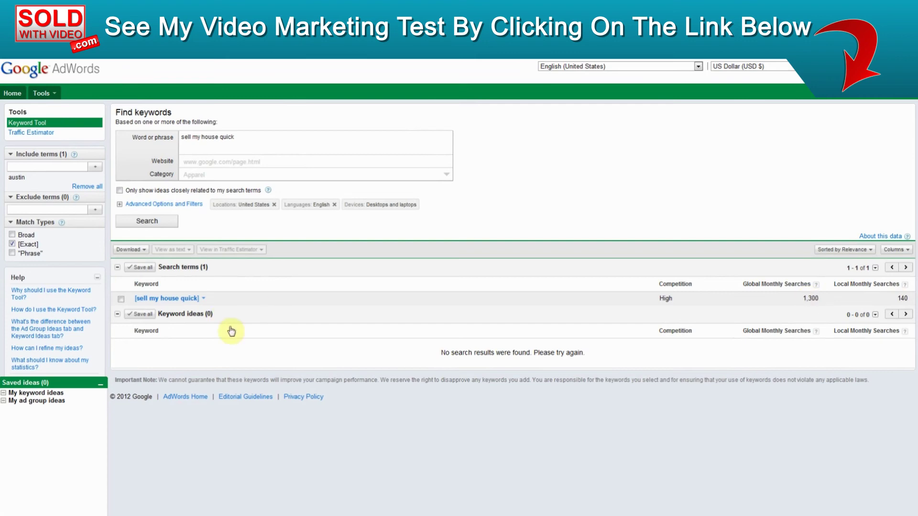
# - Remove the austin include filter and scroll the 100 ideas for 'sell my house quick'
pyautogui.moveTo(664, 301)
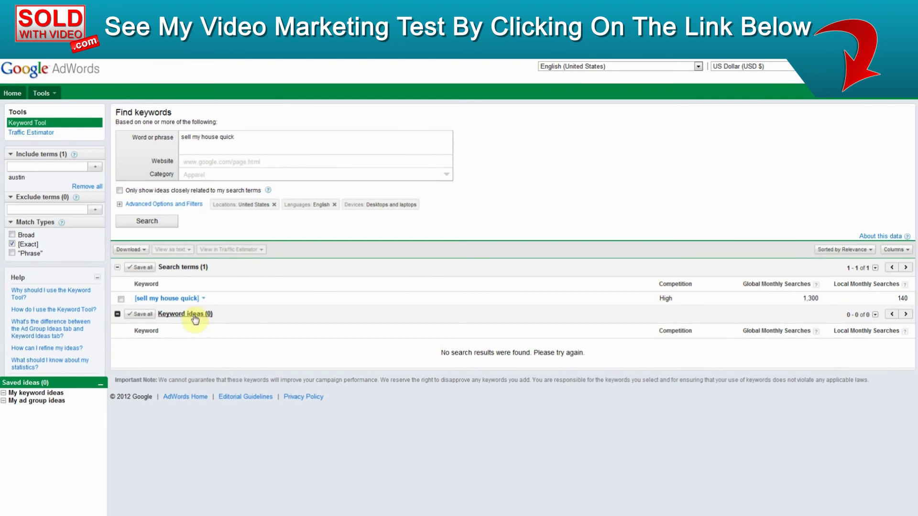
pyautogui.click(100, 179)
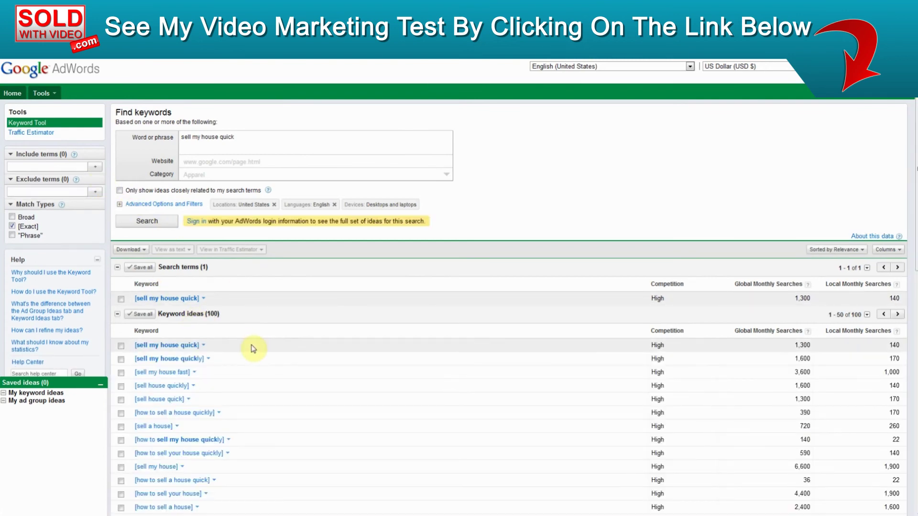
pyautogui.scroll(-1, 253, 348)
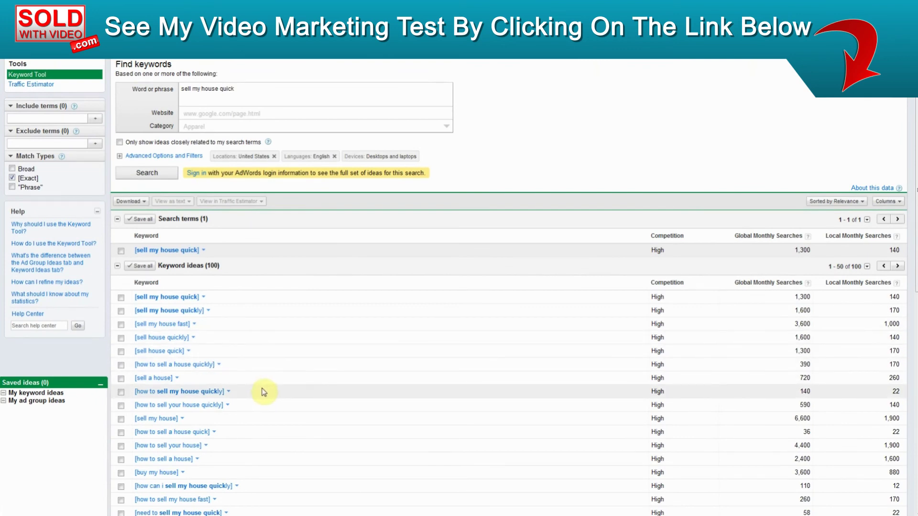
pyautogui.scroll(-10, 263, 391)
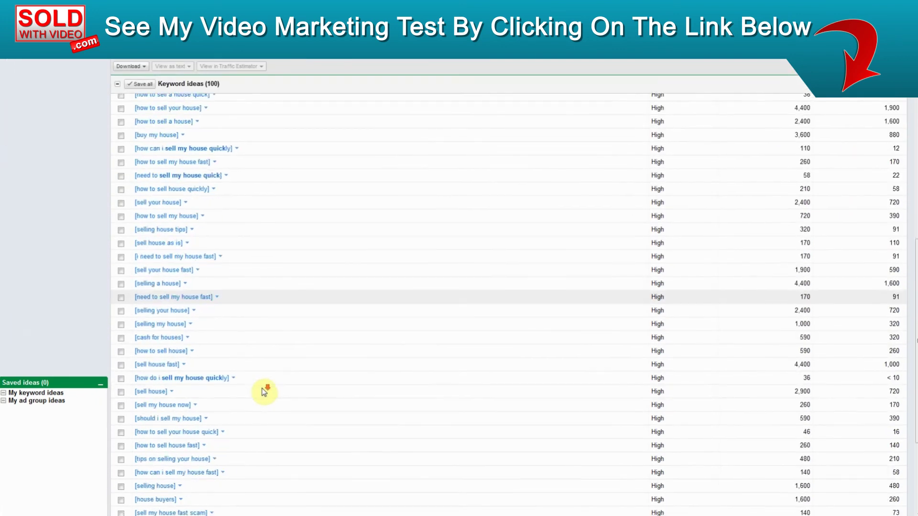
pyautogui.scroll(-1, 263, 392)
pyautogui.scroll(15, 265, 391)
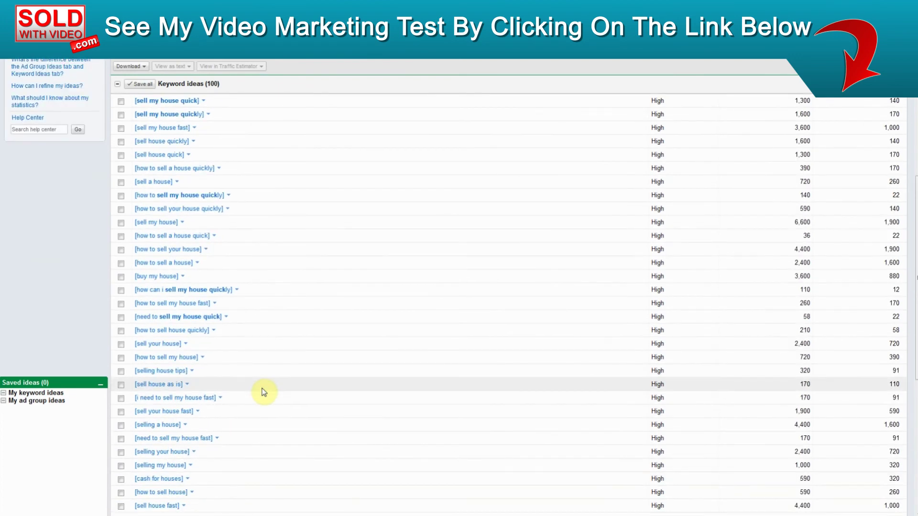
# - Review the Excel list's column D search volumes and rows like 'sell my house quickly'
pyautogui.hotkey('alt', 'Tab')
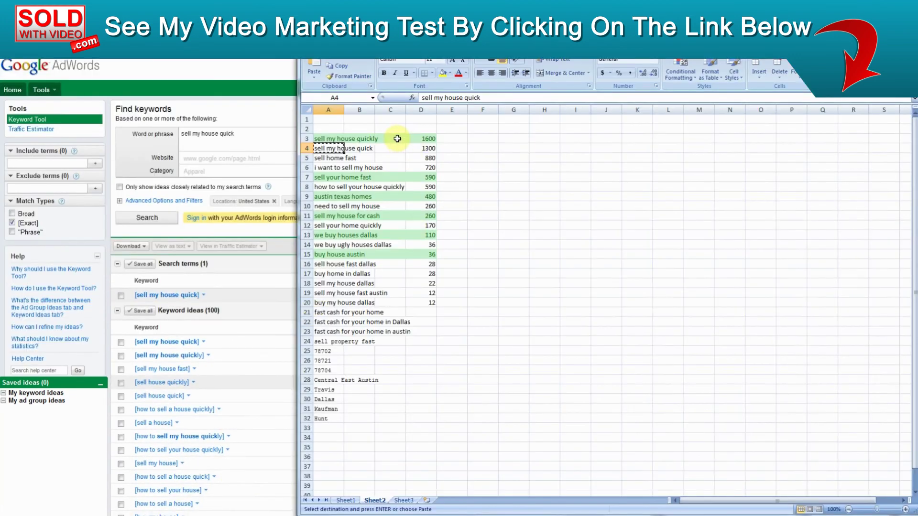
pyautogui.moveTo(427, 138); pyautogui.dragTo(352, 315)
pyautogui.click(352, 316)
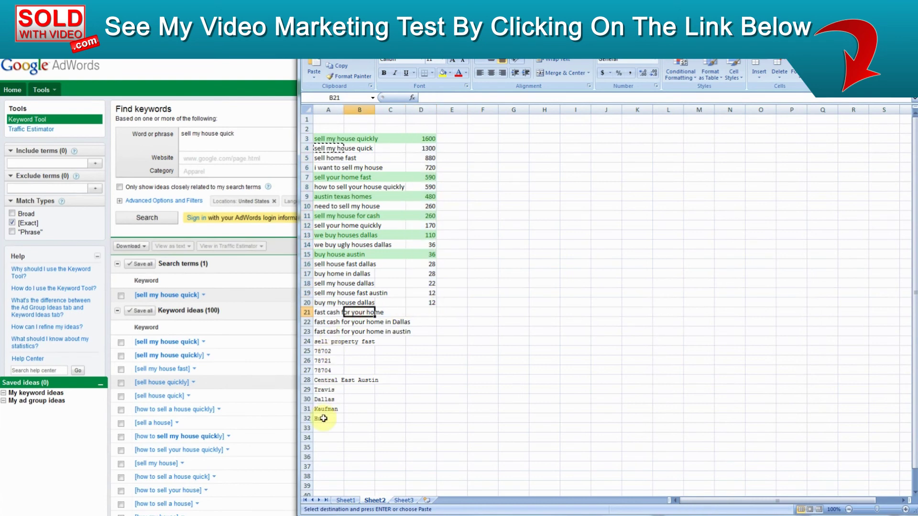
pyautogui.click(365, 254)
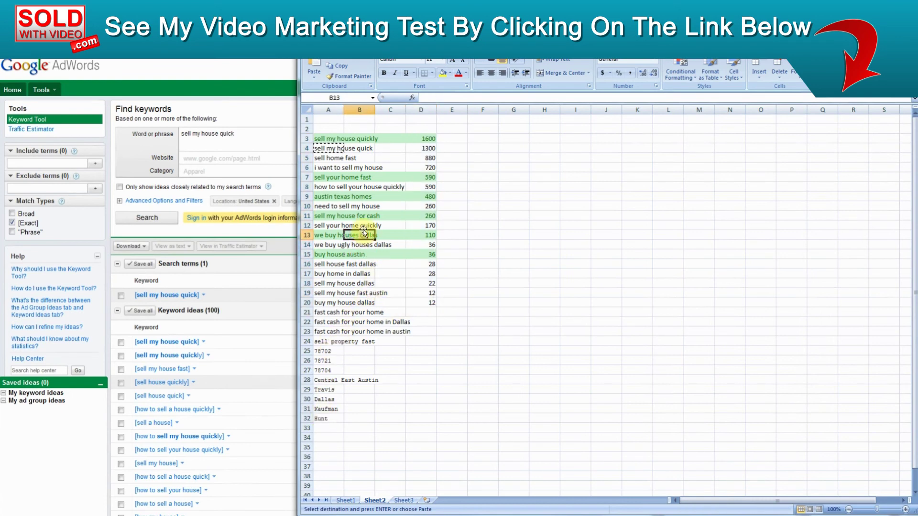
pyautogui.click(357, 197)
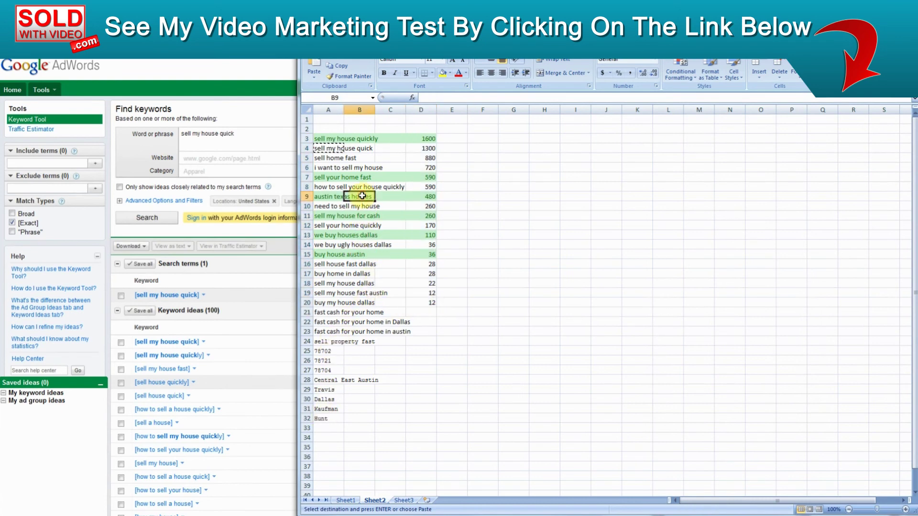
pyautogui.click(354, 138)
pyautogui.click(352, 159)
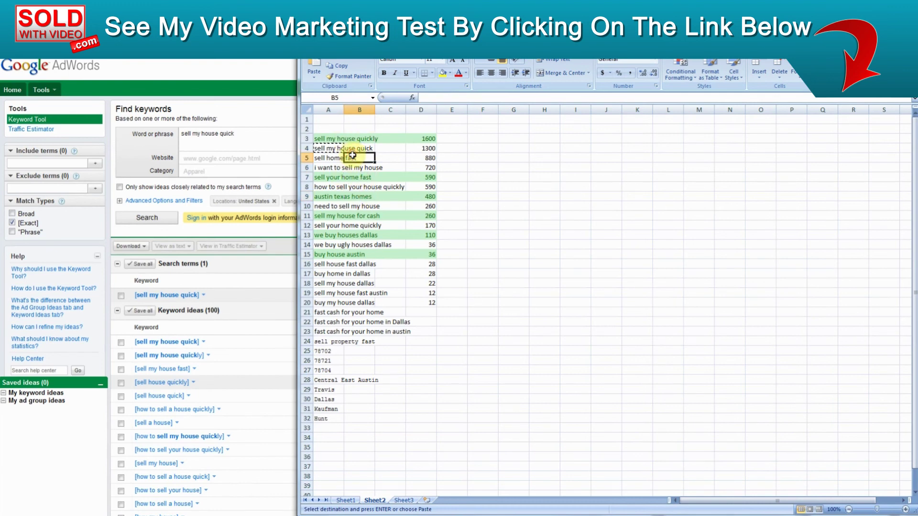